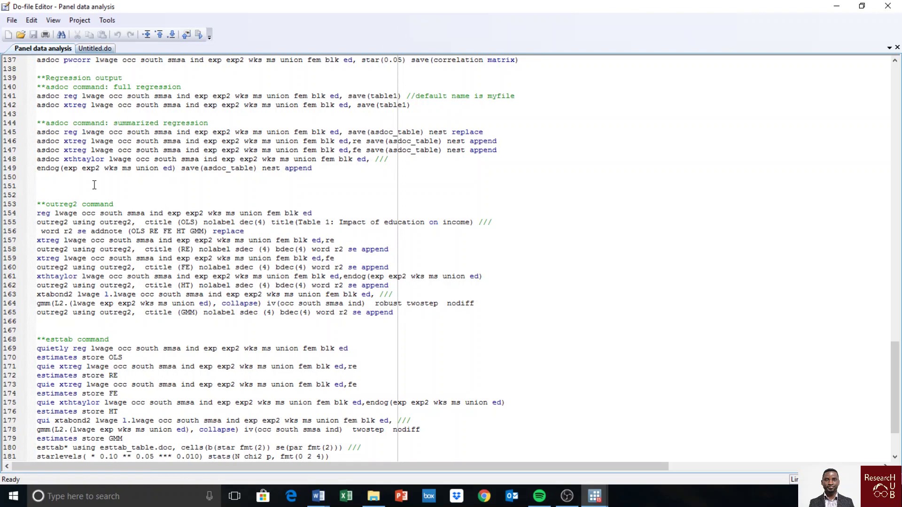
Step: Highlight the outreg2 heading, the line-154 OLS command and the RE through HT lines
drag(77, 202, 47, 202)
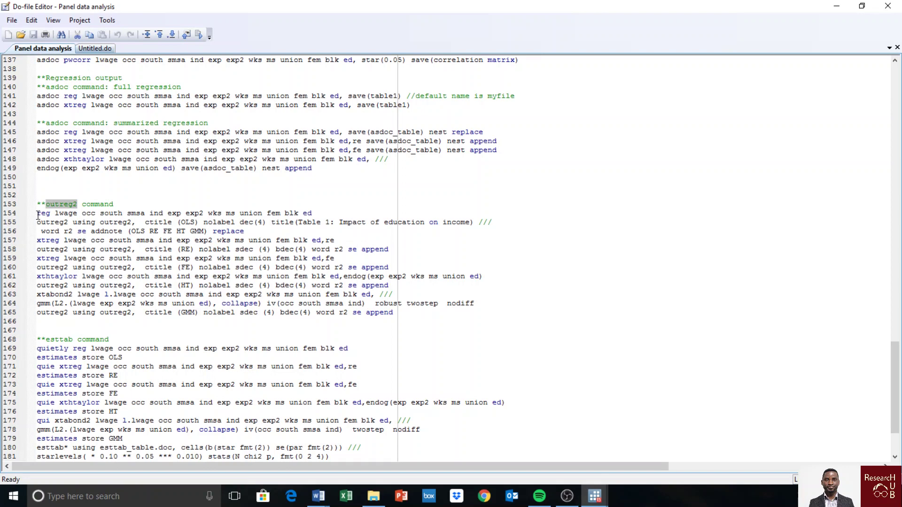
drag(37, 213, 309, 215)
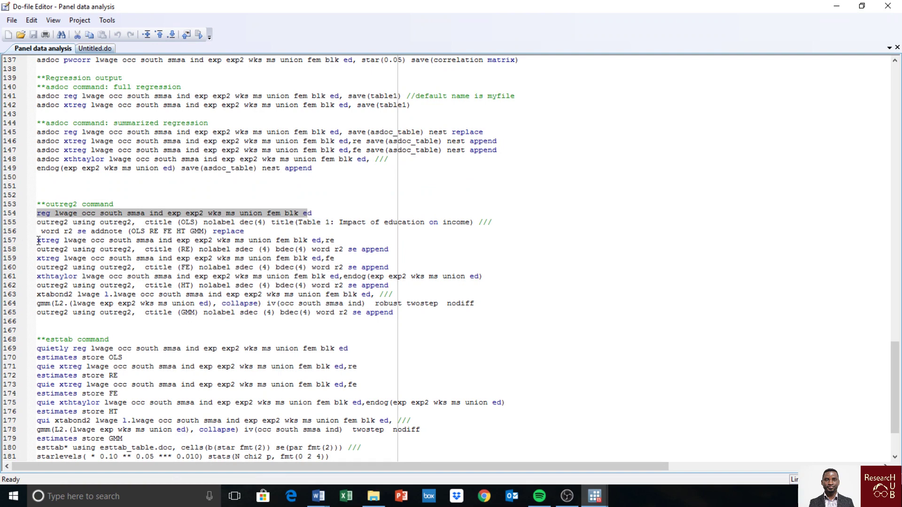
drag(38, 240, 414, 312)
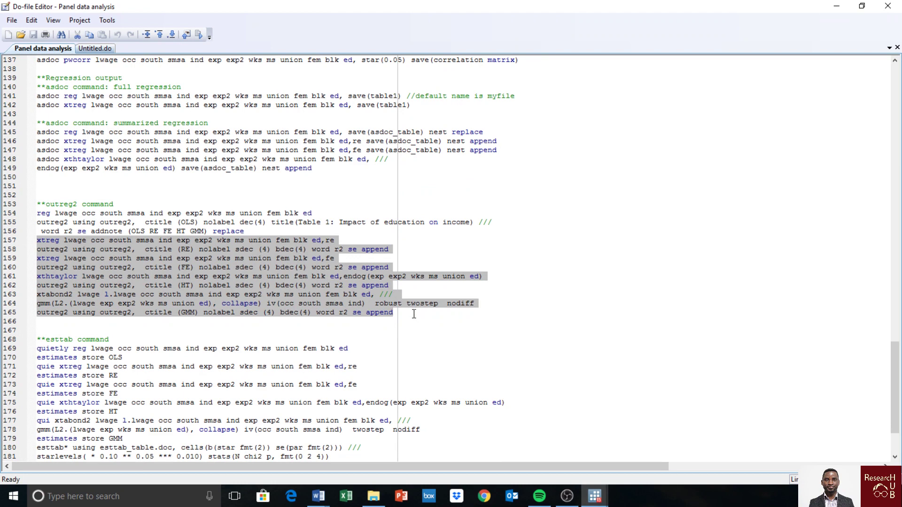
click(416, 320)
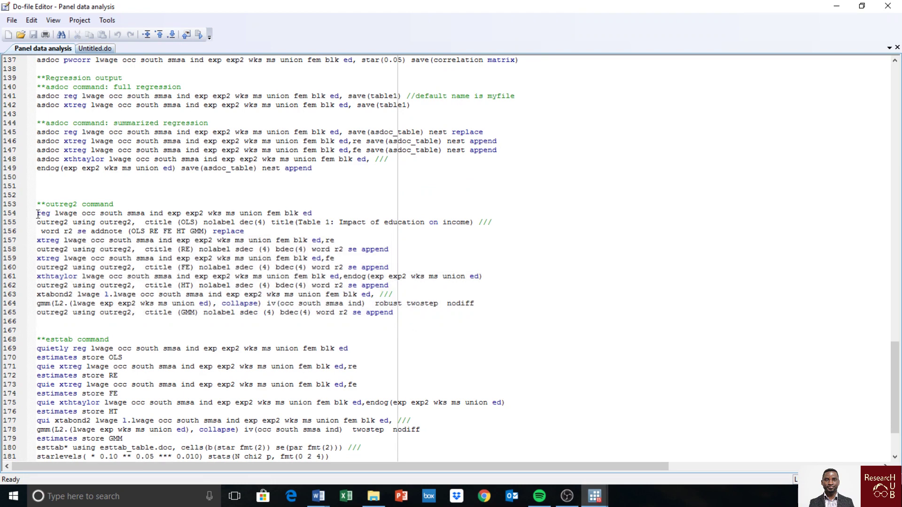
Step: Execute lines 154–165 with do and bring up the Panel data folder
drag(37, 214, 405, 313)
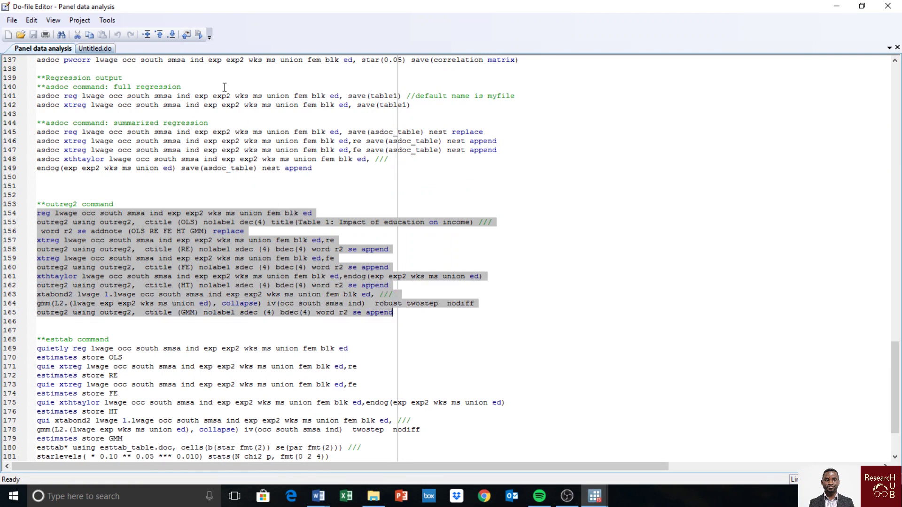
click(200, 40)
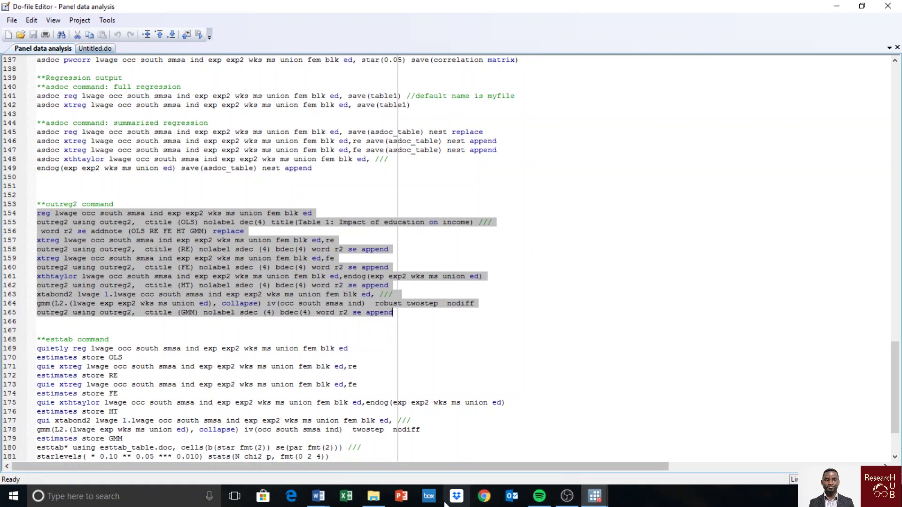
click(379, 500)
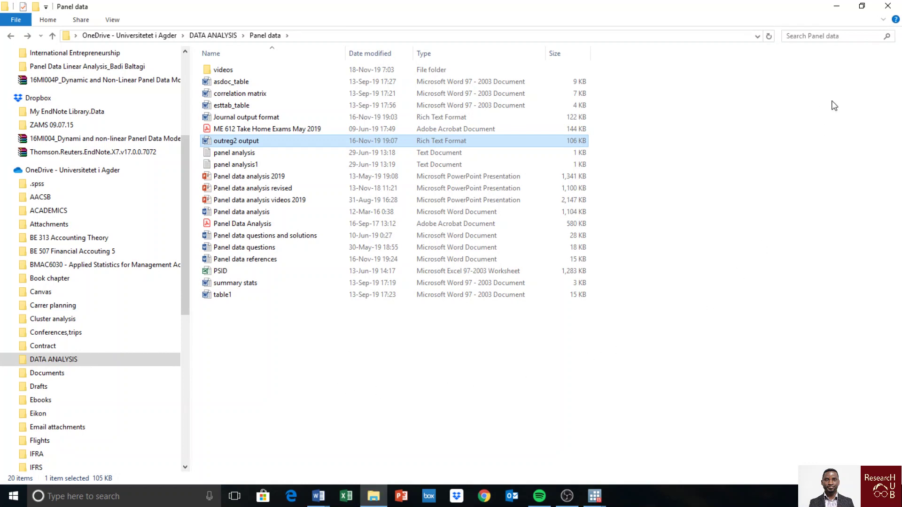
Step: Return to Stata Results and open outreg2.rtf, showing Table 1: Impact of education on income
mouse_move(594, 496)
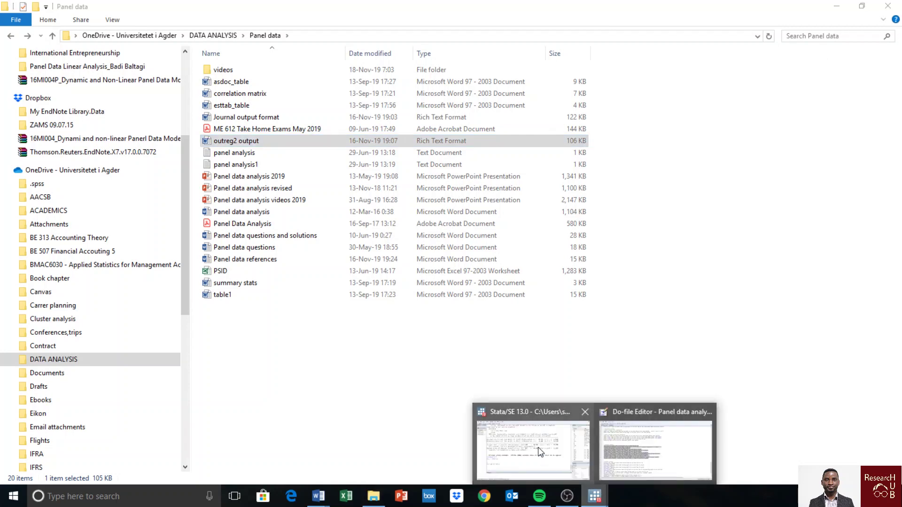
click(548, 463)
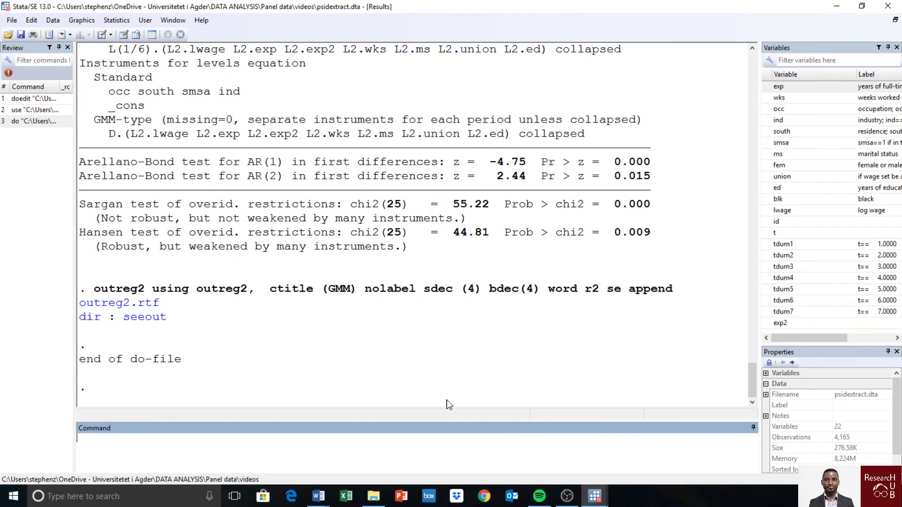
click(147, 308)
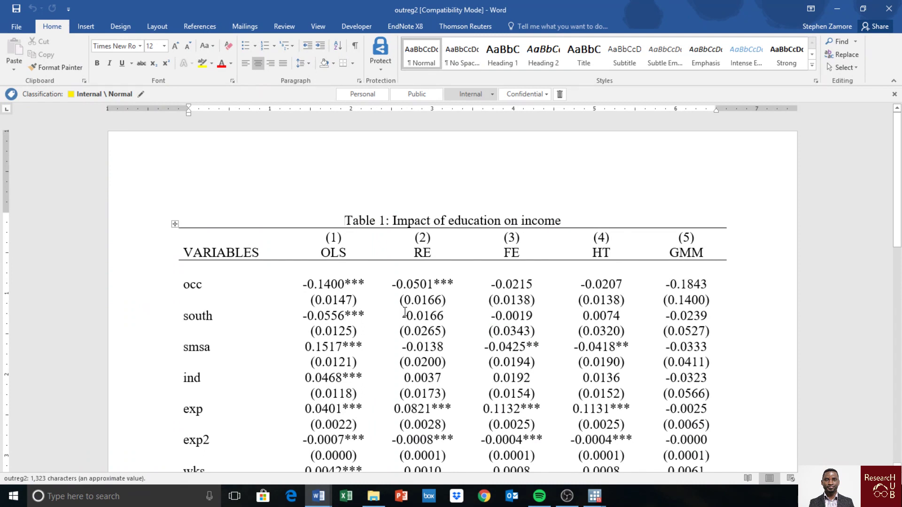
scroll(423, 312, down, 3)
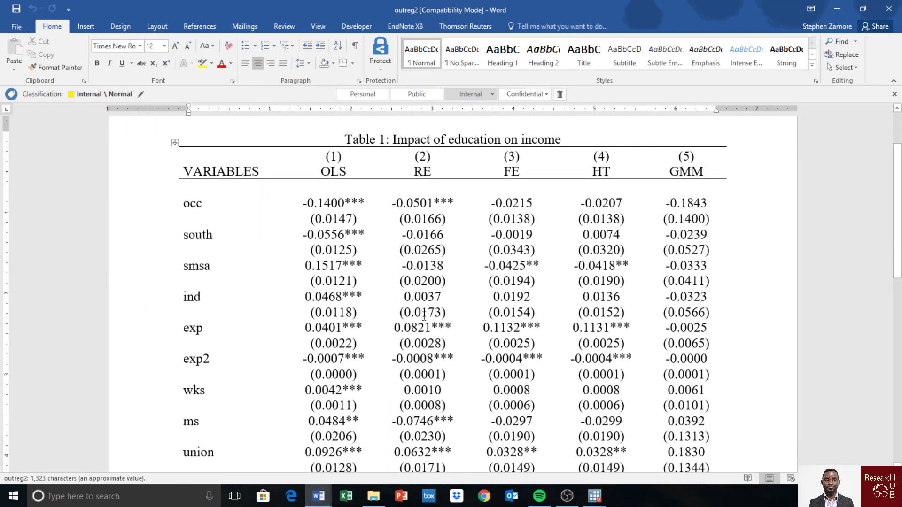
scroll(422, 314, up, 2)
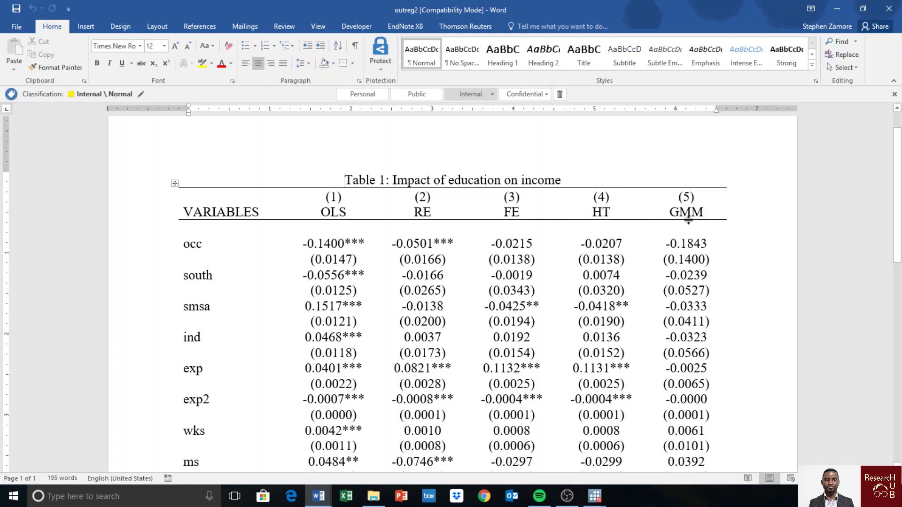
scroll(596, 258, down, 8)
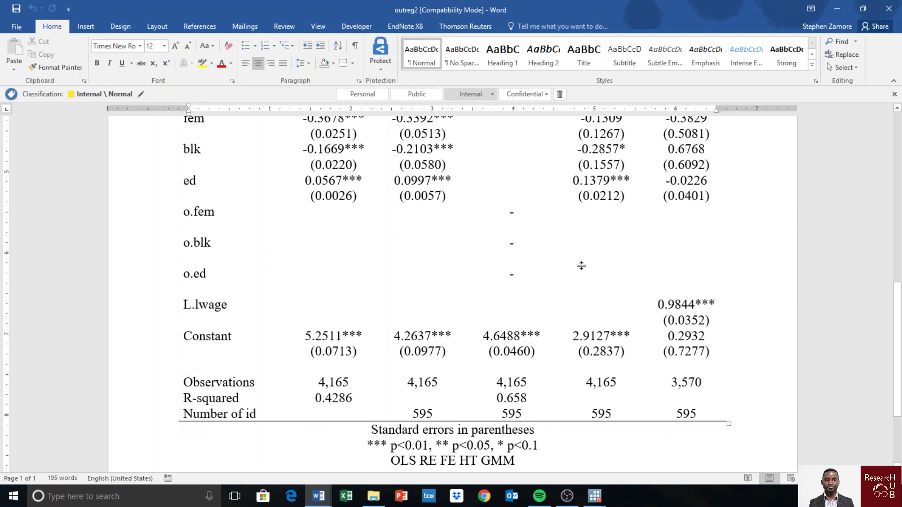
scroll(581, 267, up, 3)
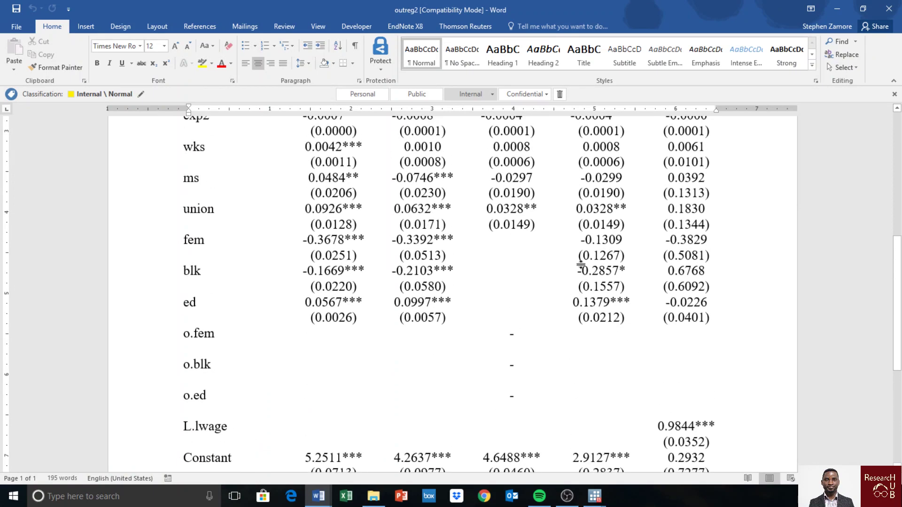
scroll(581, 266, down, 4)
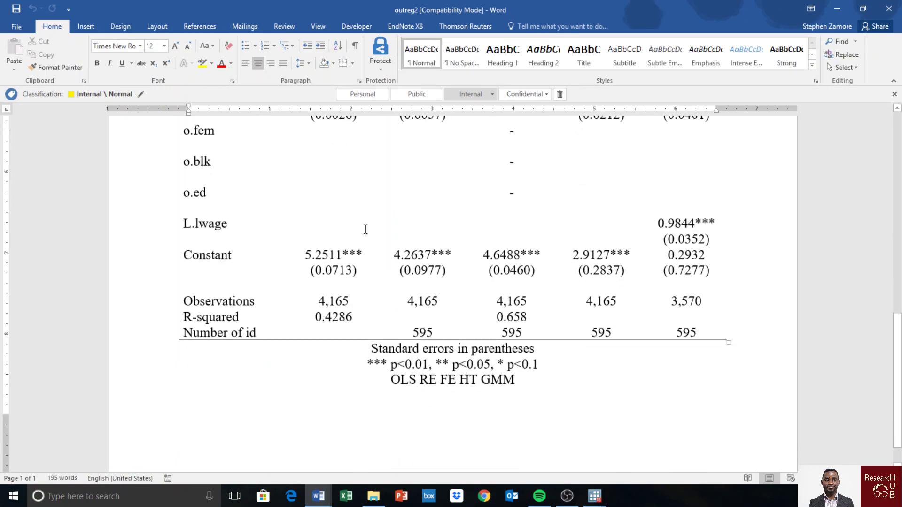
Step: Highlight the Observations, R-squared and Number of id rows, then scroll through the table
drag(186, 301, 663, 330)
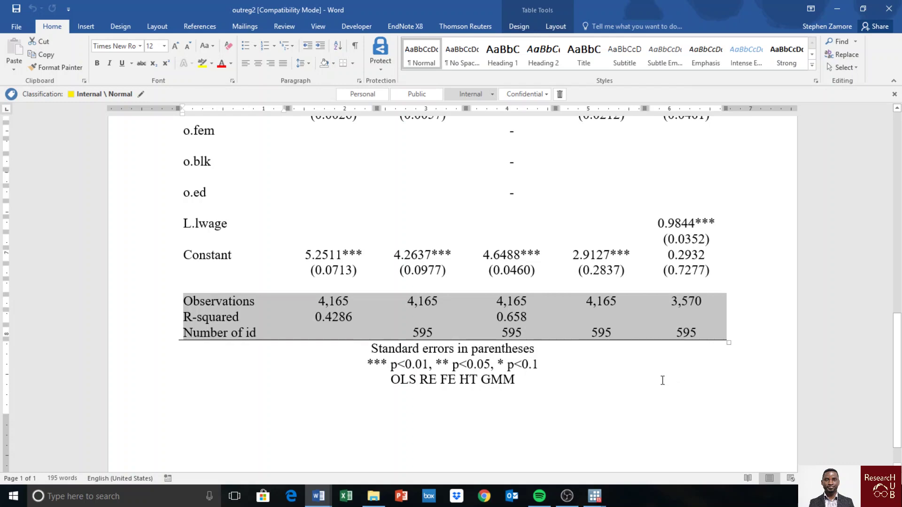
scroll(637, 391, up, 3)
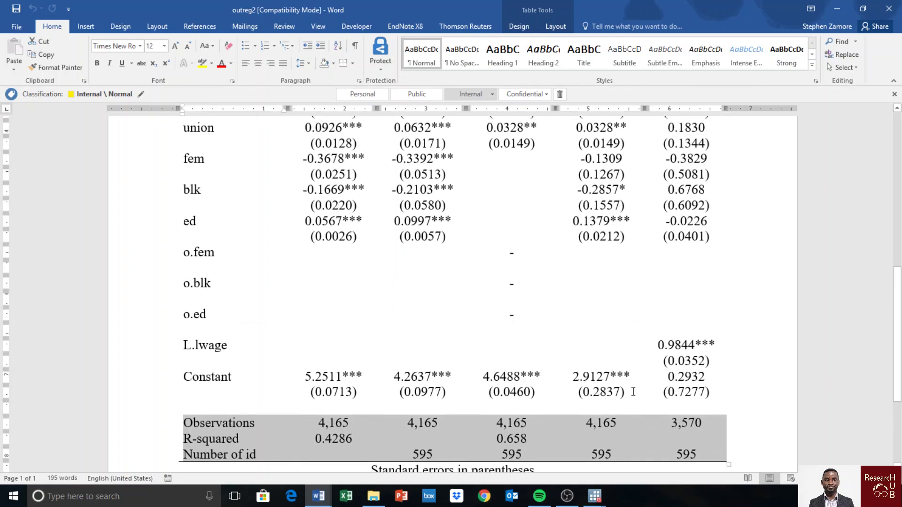
scroll(634, 392, up, 8)
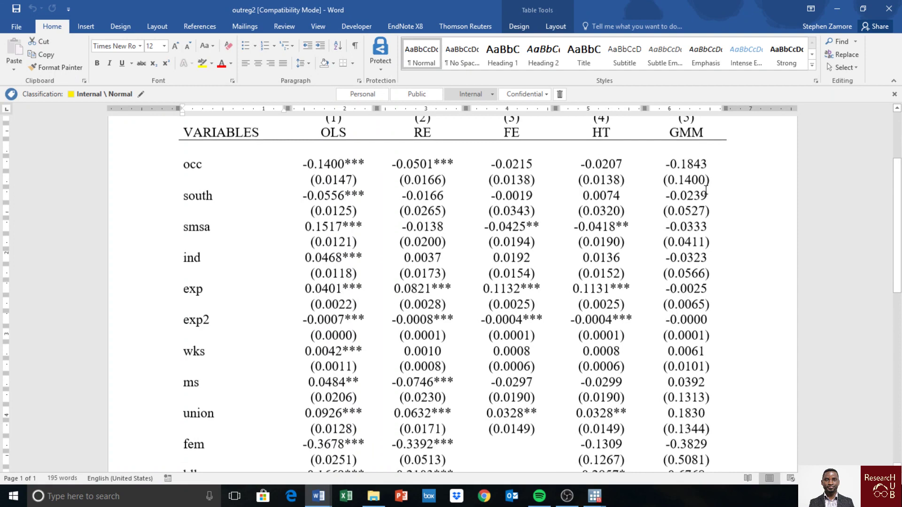
scroll(710, 188, down, 1)
scroll(696, 200, down, 10)
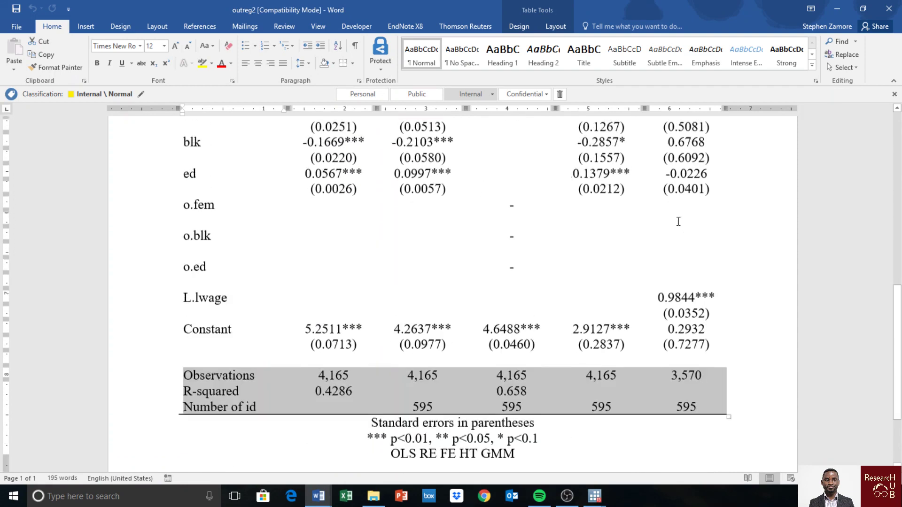
scroll(680, 222, down, 1)
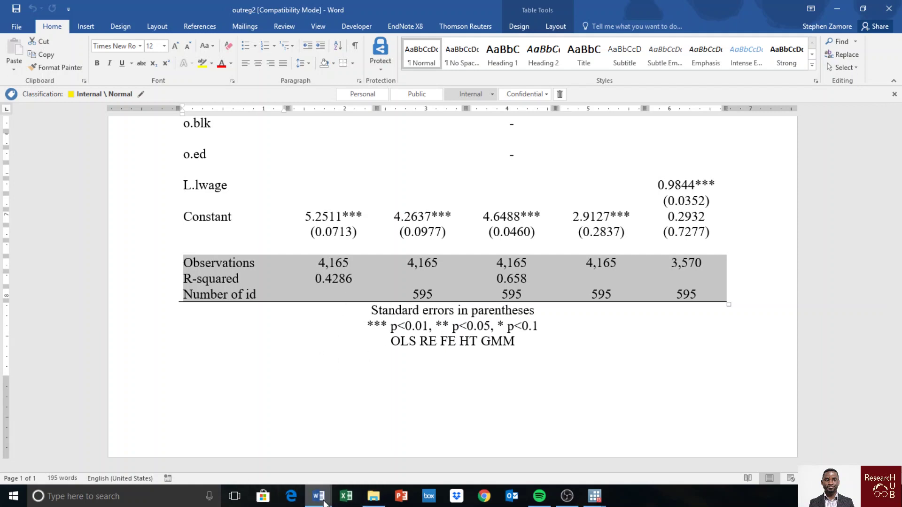
mouse_move(324, 501)
click(219, 464)
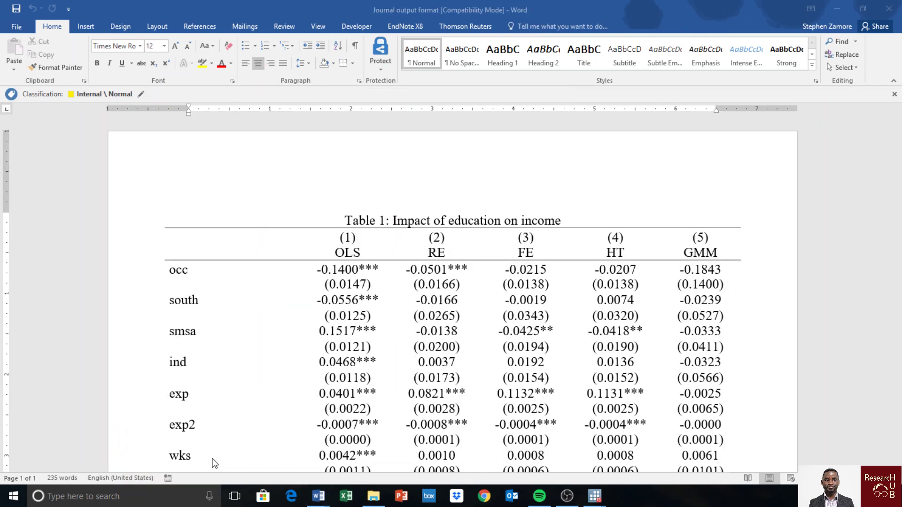
scroll(392, 369, down, 7)
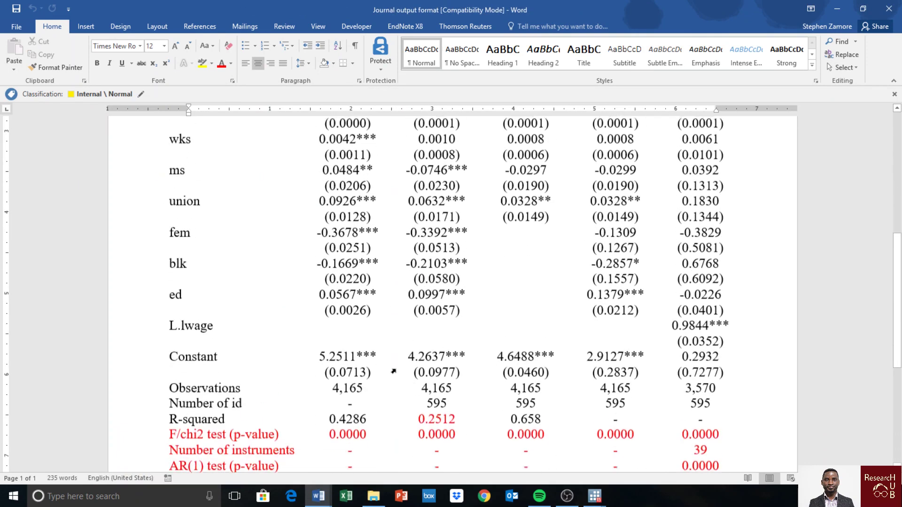
scroll(394, 367, down, 3)
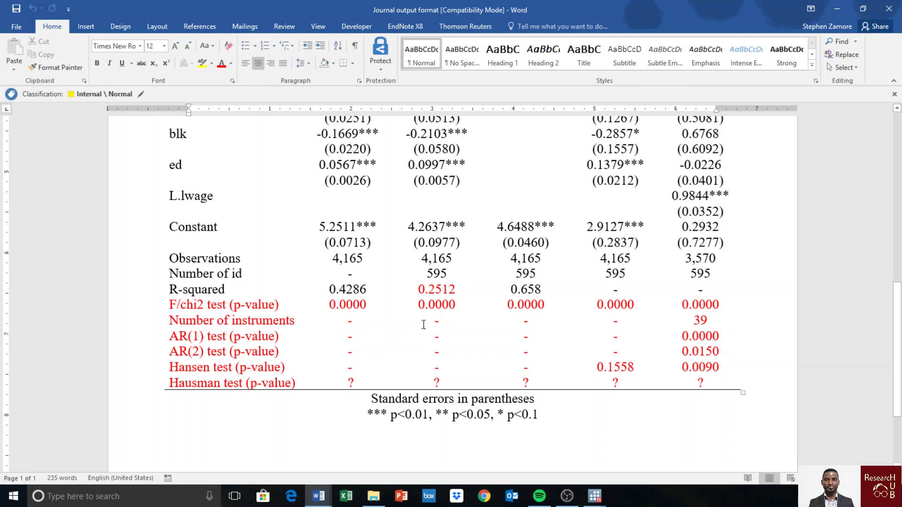
scroll(726, 324, up, 10)
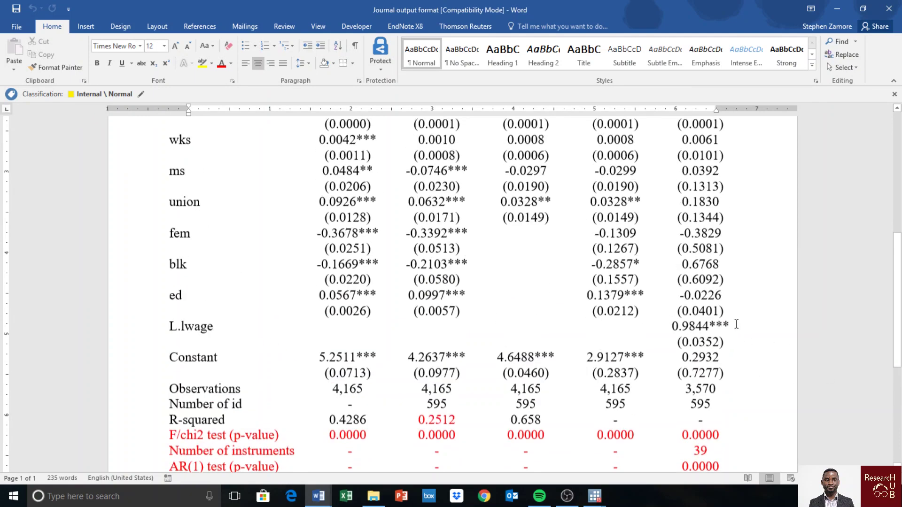
scroll(733, 324, down, 10)
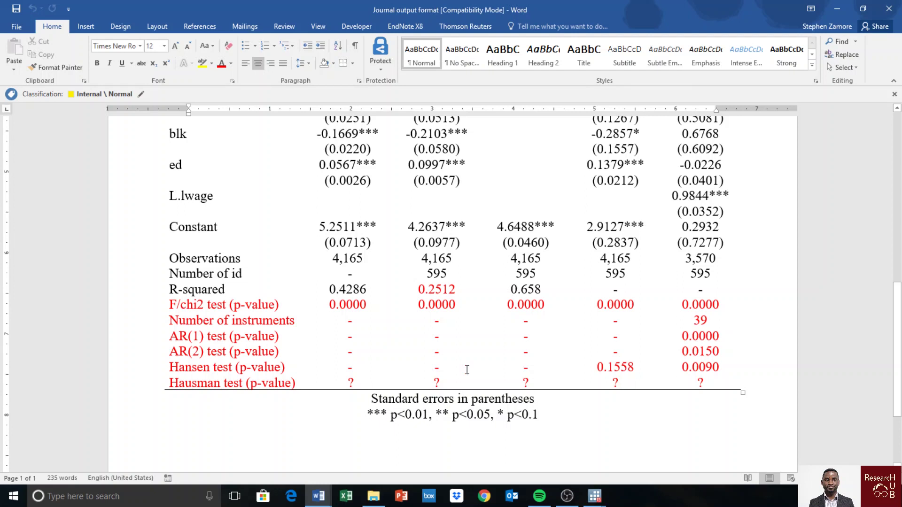
drag(725, 339, 682, 336)
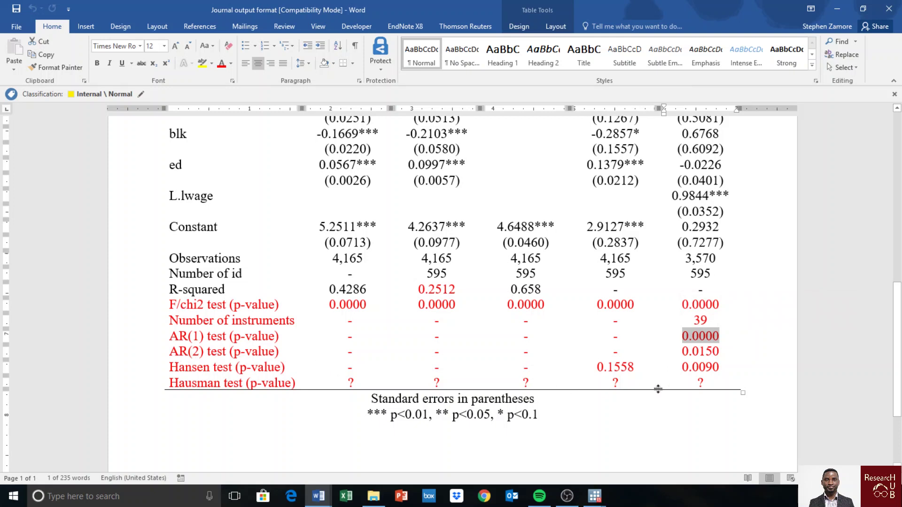
drag(726, 351, 680, 352)
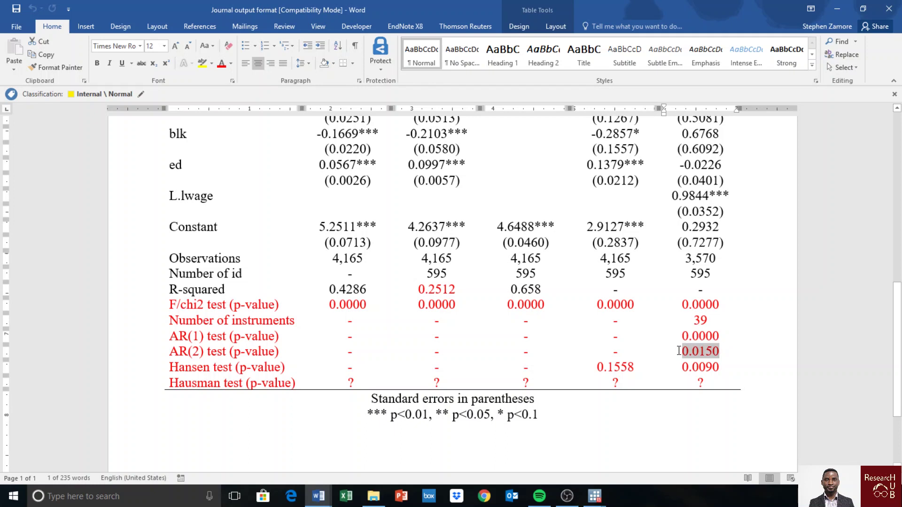
click(722, 354)
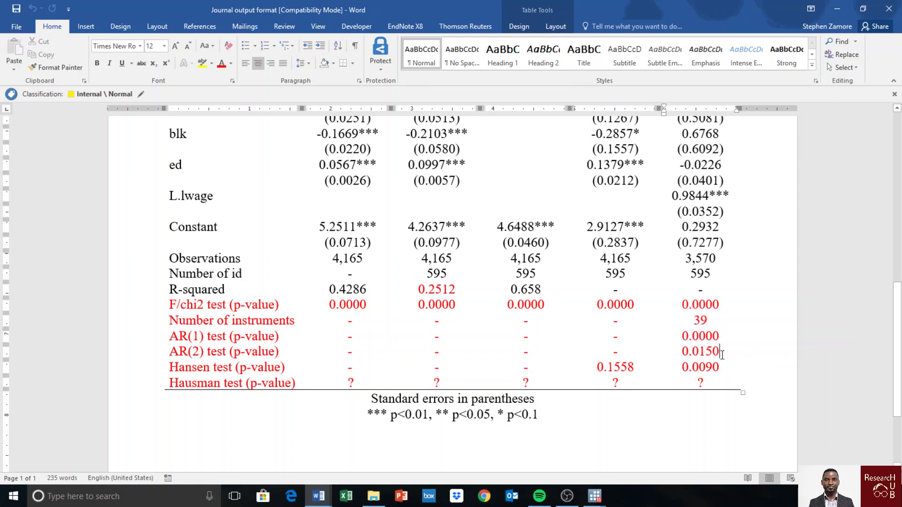
drag(722, 353, 683, 351)
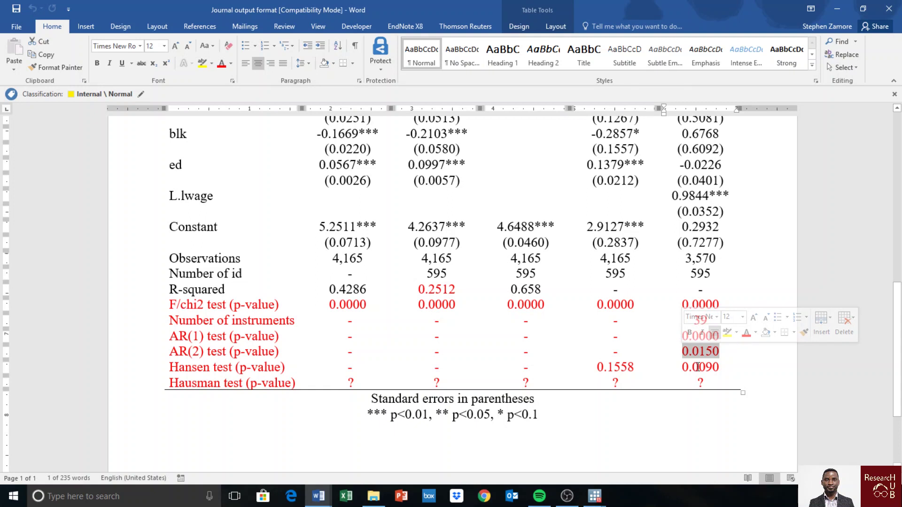
click(722, 357)
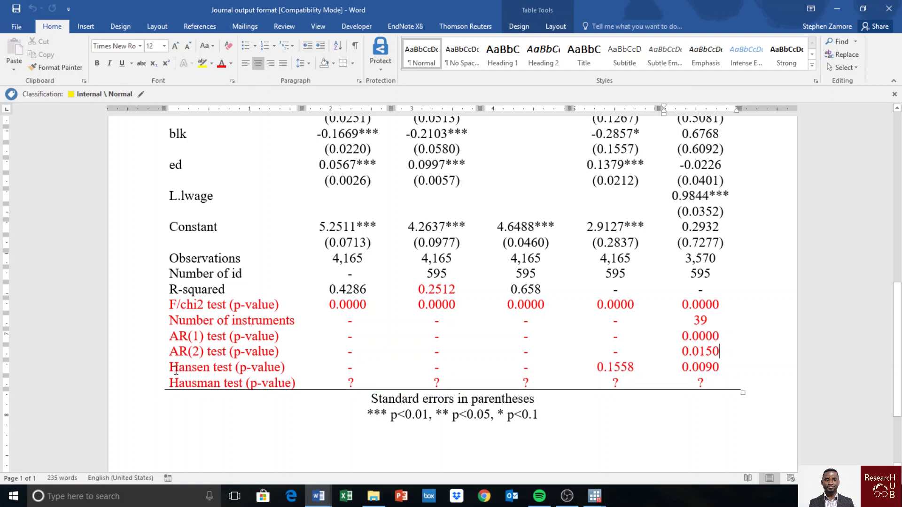
drag(171, 370, 284, 372)
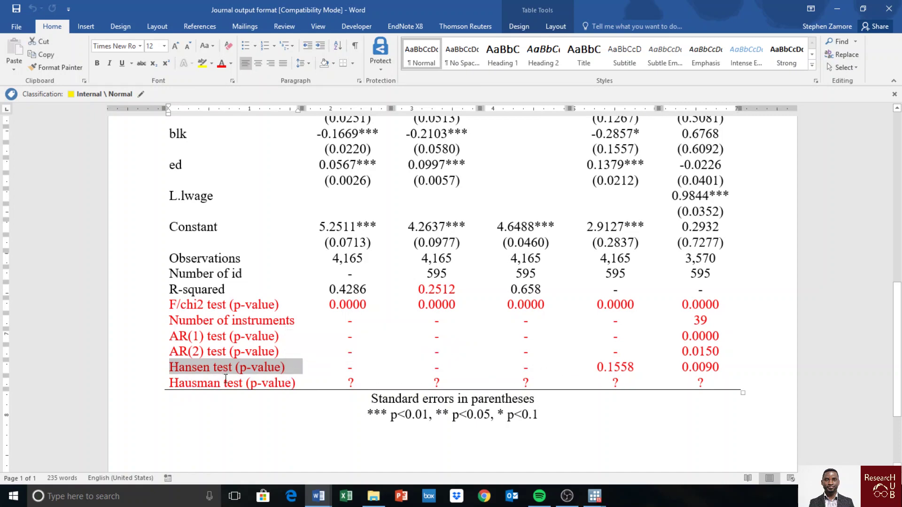
scroll(587, 365, up, 6)
scroll(621, 364, down, 5)
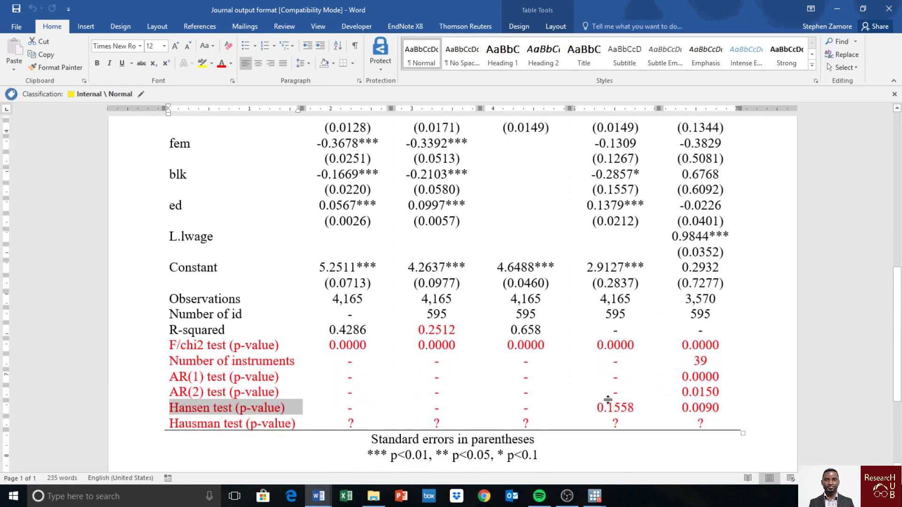
scroll(608, 399, down, 2)
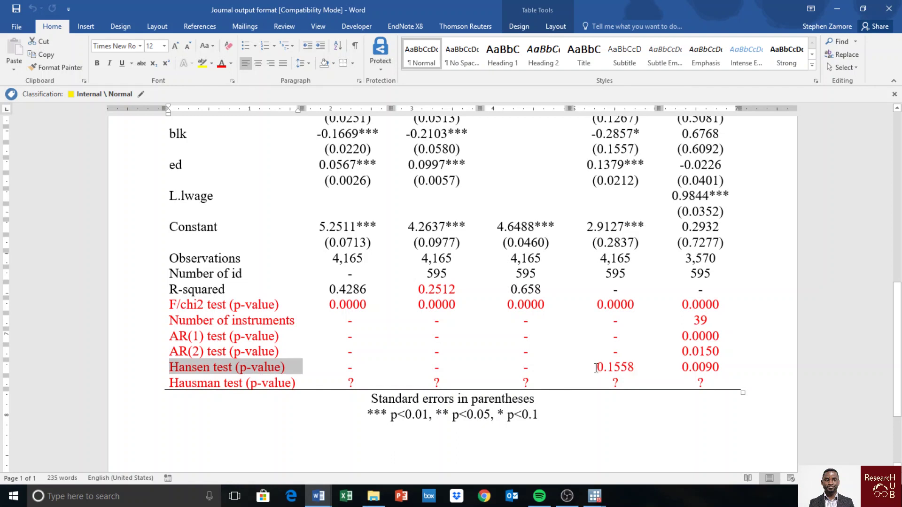
drag(596, 367, 635, 366)
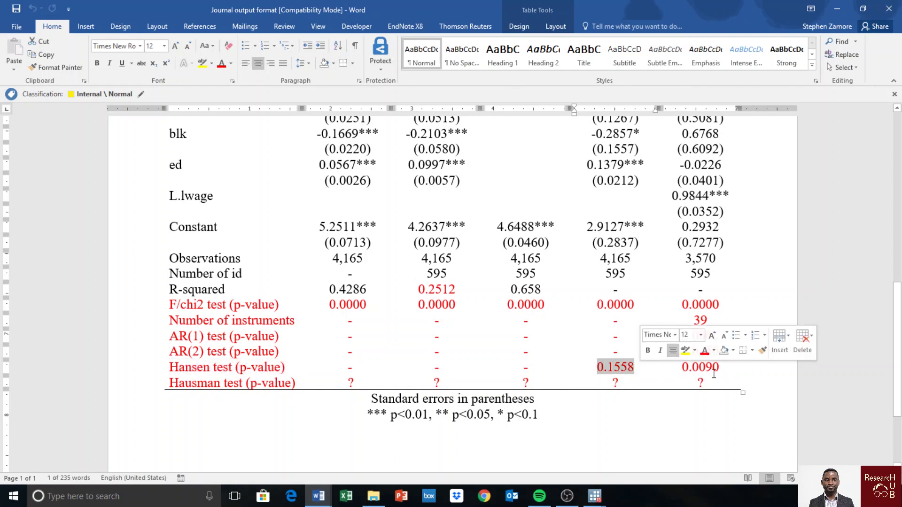
drag(727, 369, 682, 369)
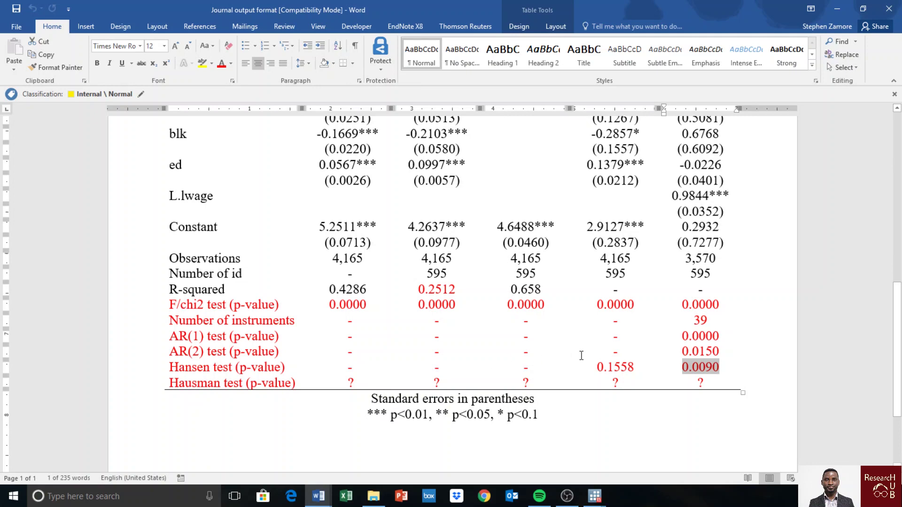
scroll(585, 359, up, 6)
scroll(585, 359, up, 4)
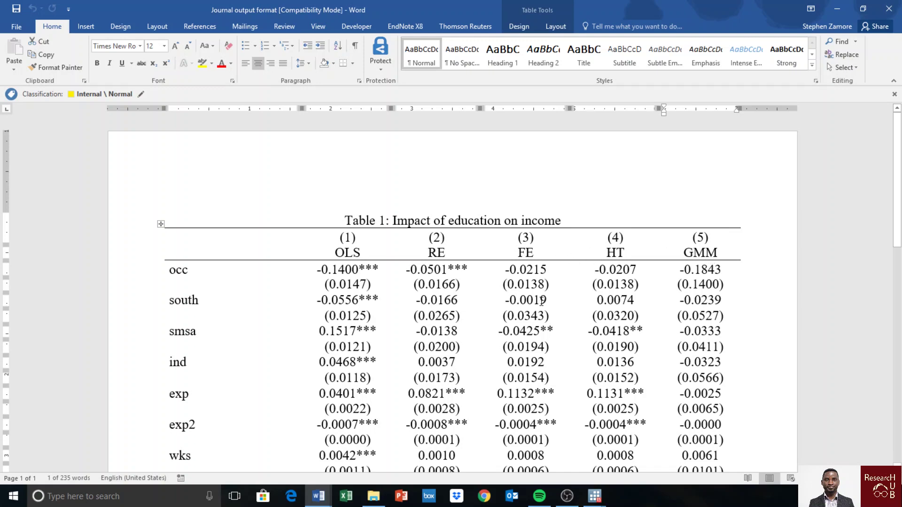
scroll(541, 301, down, 7)
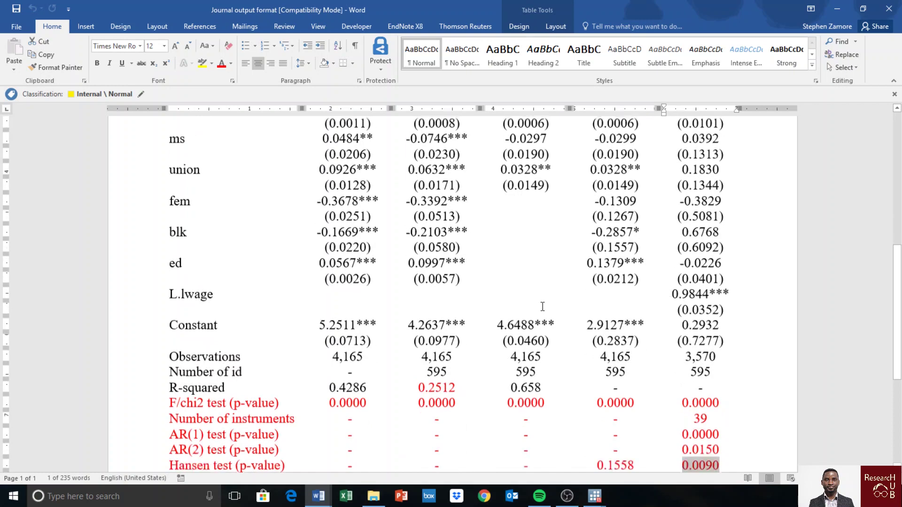
scroll(542, 307, down, 1)
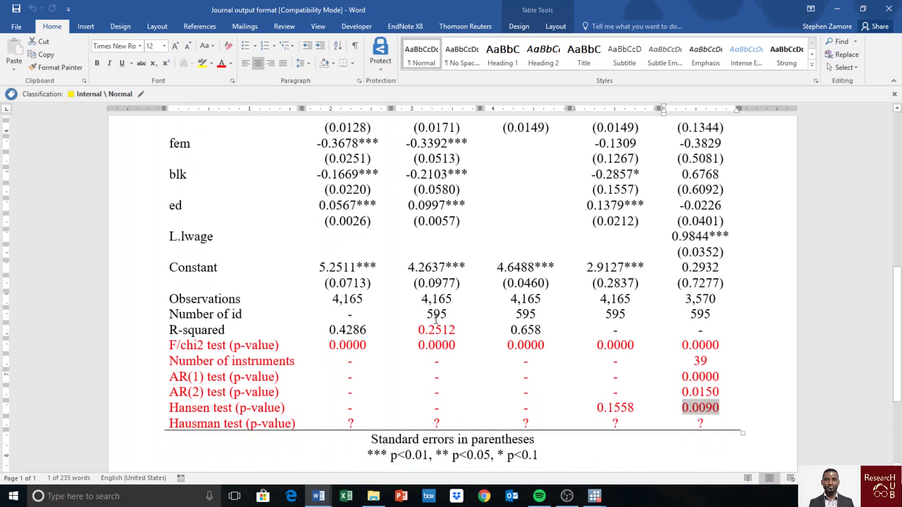
scroll(444, 319, up, 5)
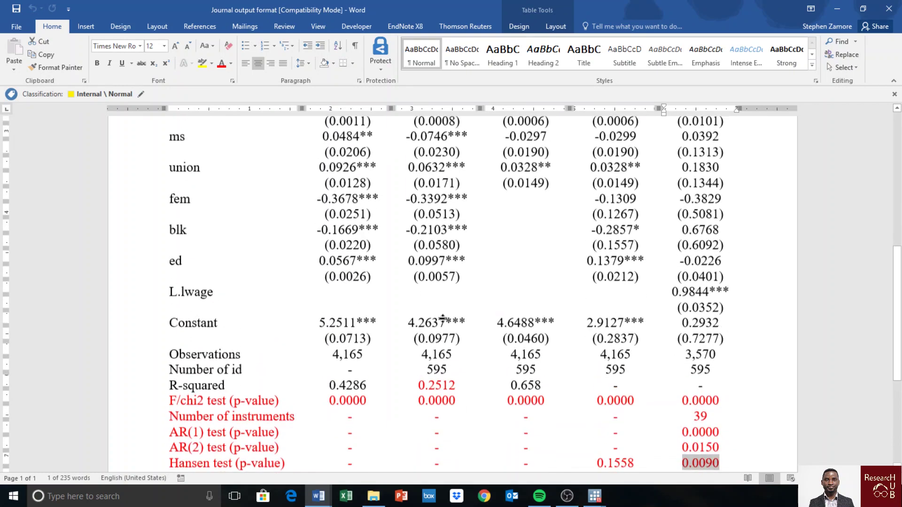
scroll(460, 312, up, 2)
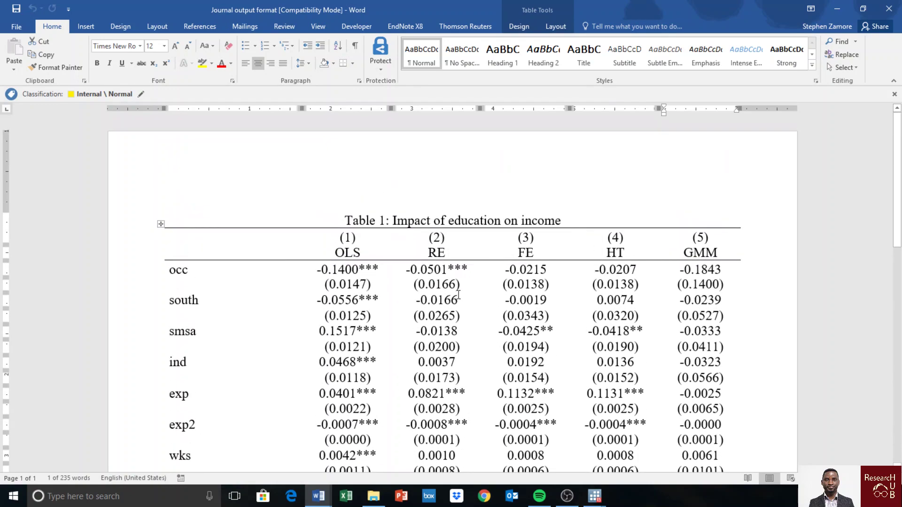
scroll(668, 296, down, 9)
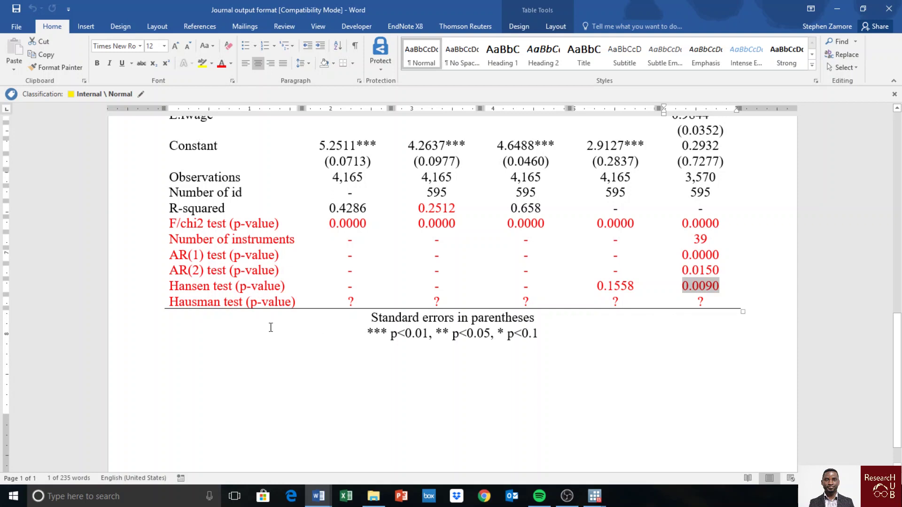
drag(371, 321, 573, 337)
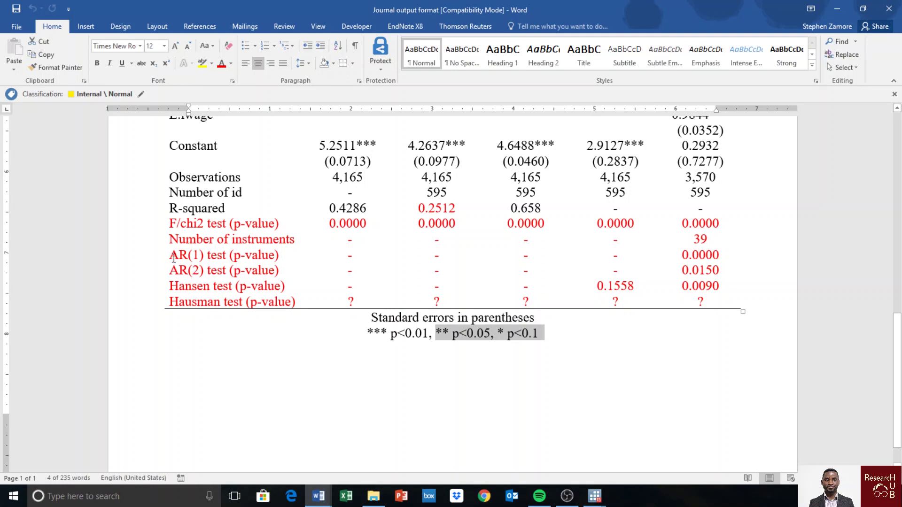
drag(170, 255, 202, 257)
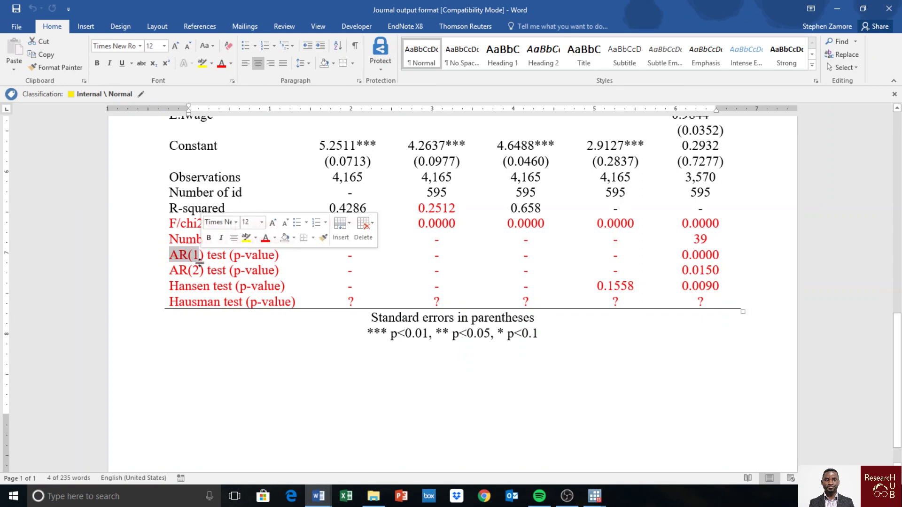
click(322, 339)
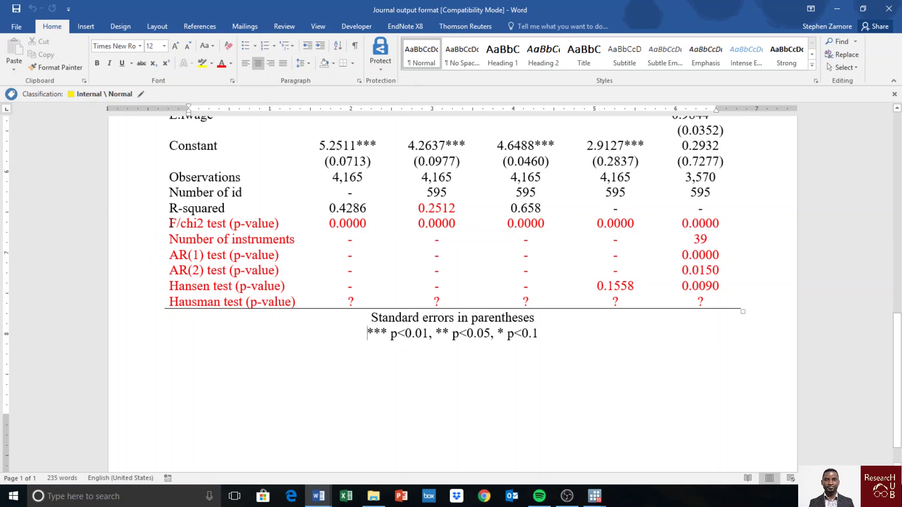
drag(170, 223, 699, 295)
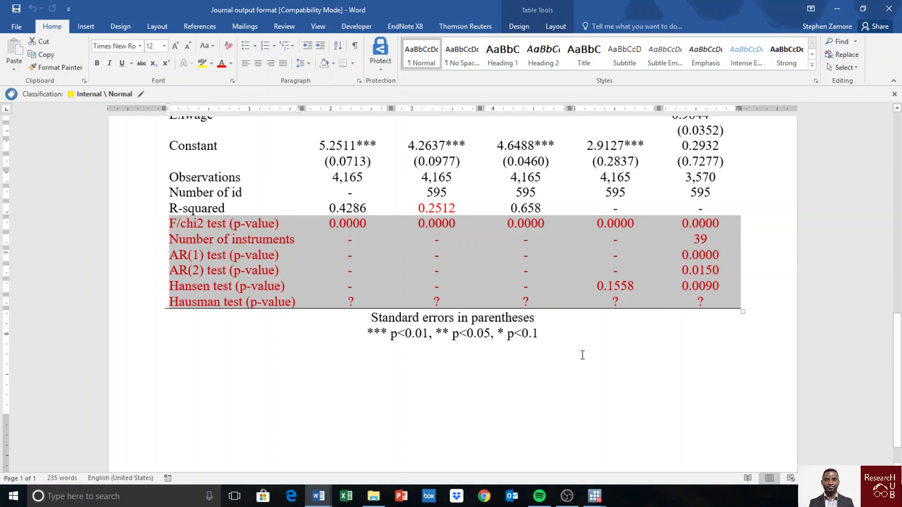
scroll(583, 355, up, 1)
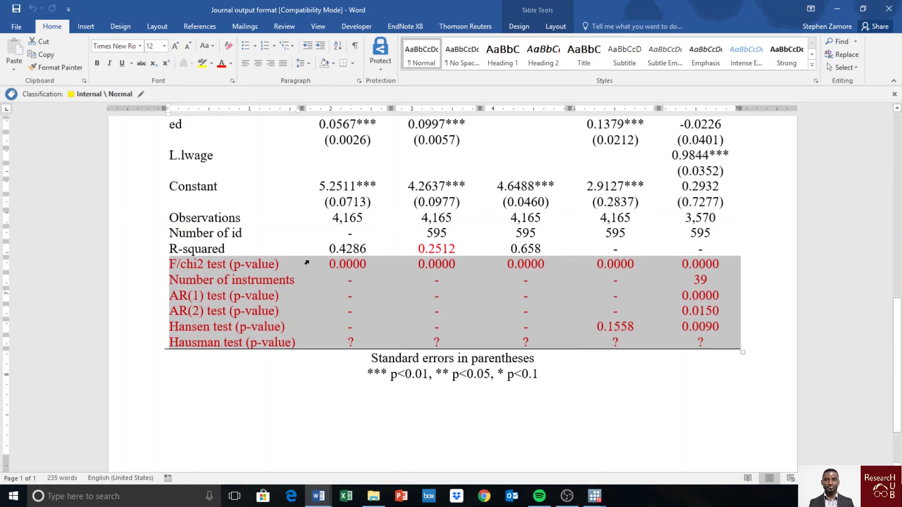
drag(230, 249, 163, 245)
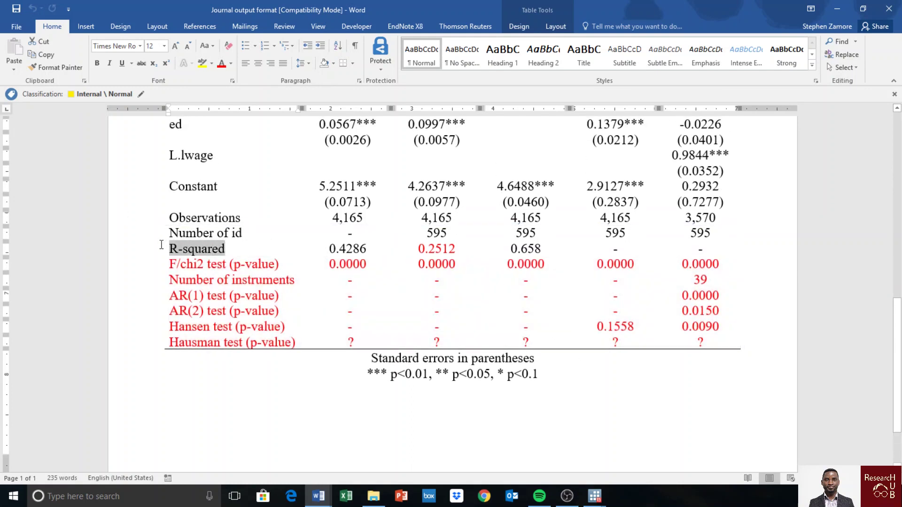
drag(450, 248, 418, 249)
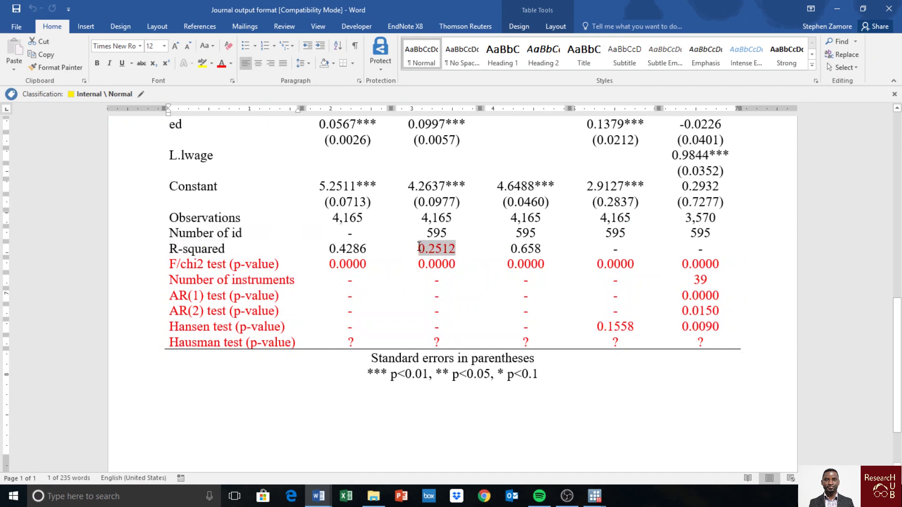
scroll(448, 253, up, 10)
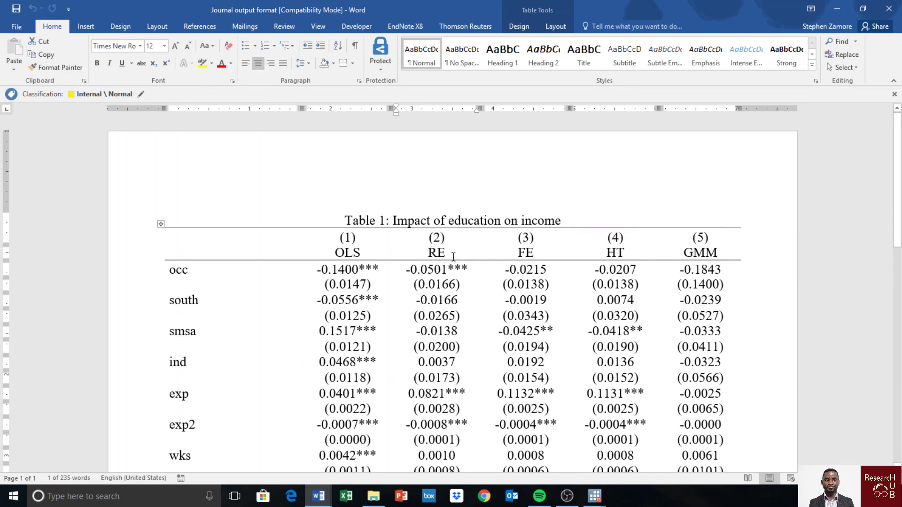
scroll(448, 263, down, 10)
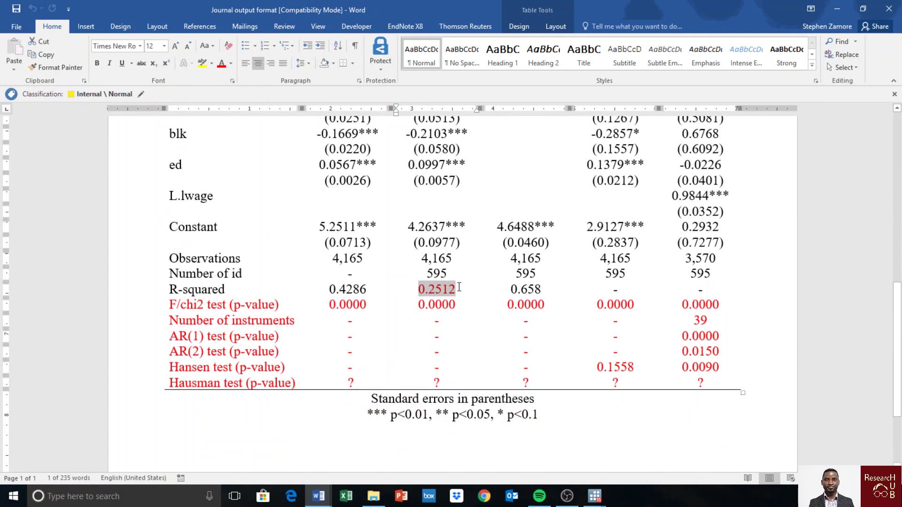
mouse_move(594, 495)
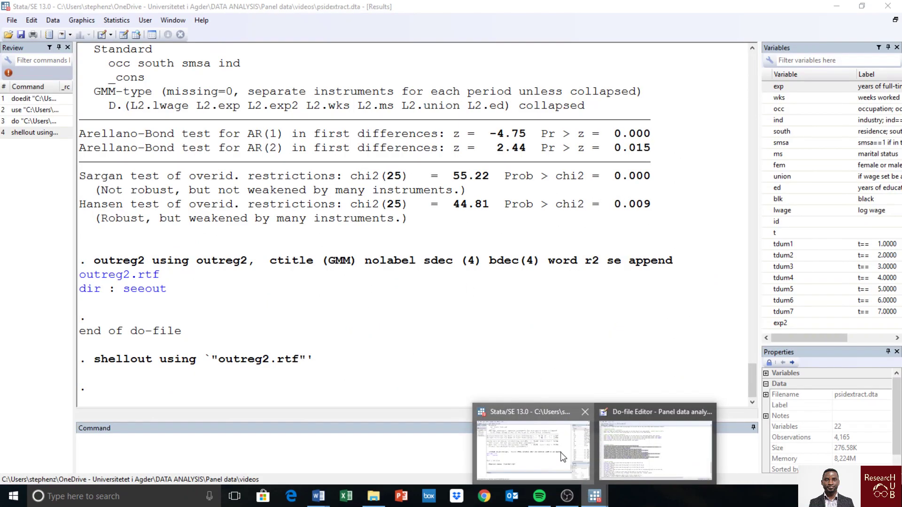
click(562, 457)
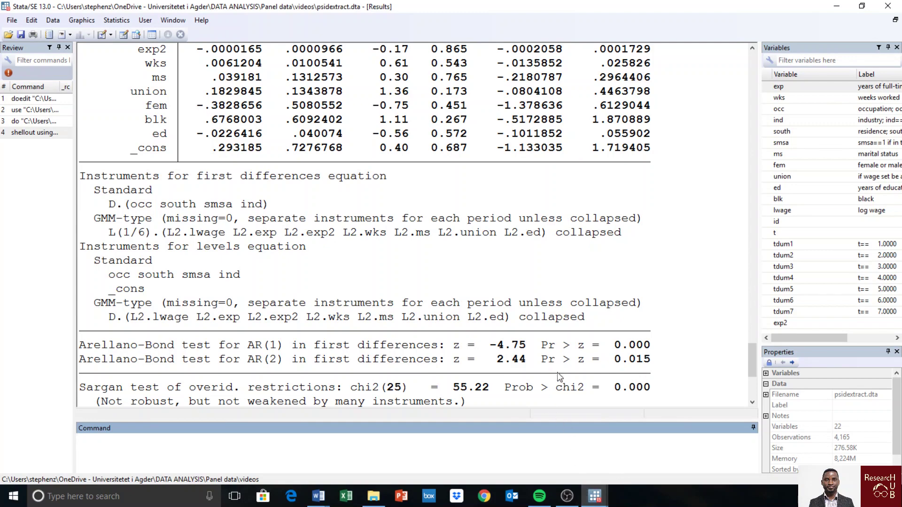
scroll(594, 462, up, 12)
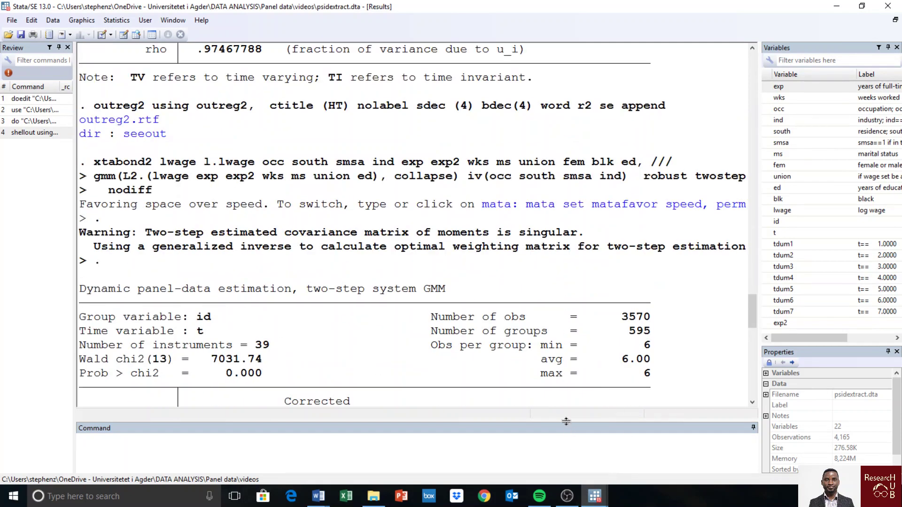
scroll(524, 234, up, 5)
scroll(525, 235, up, 15)
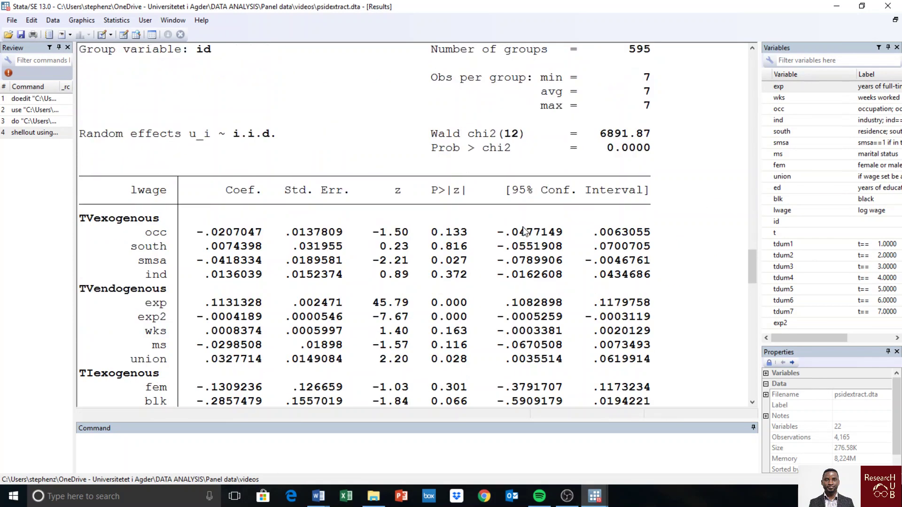
scroll(525, 229, up, 1)
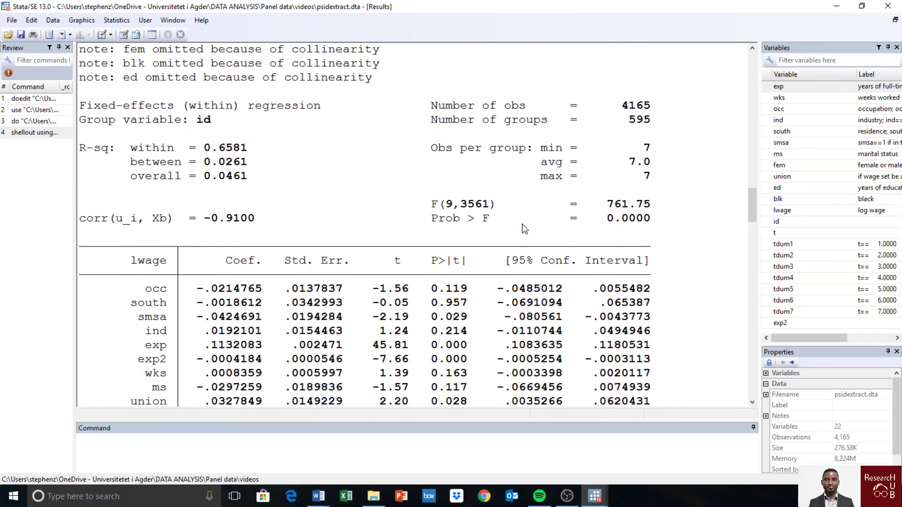
scroll(525, 229, up, 6)
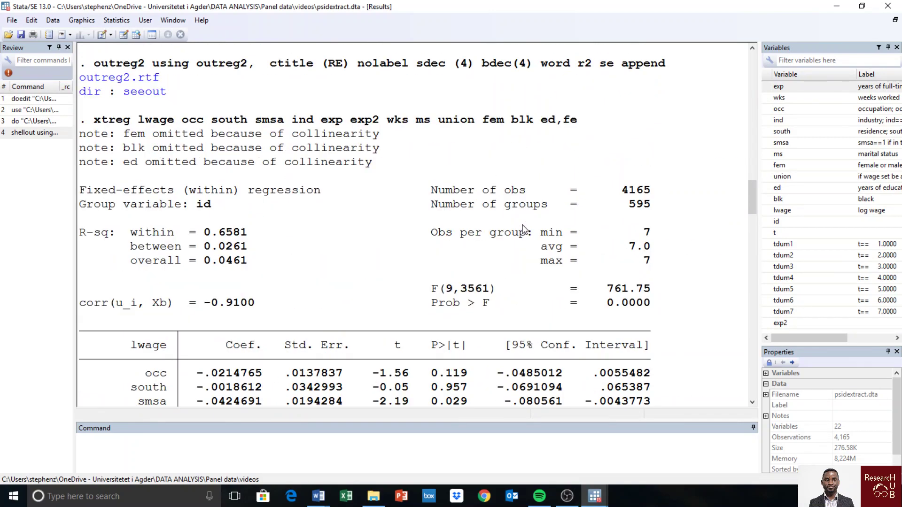
scroll(525, 228, up, 15)
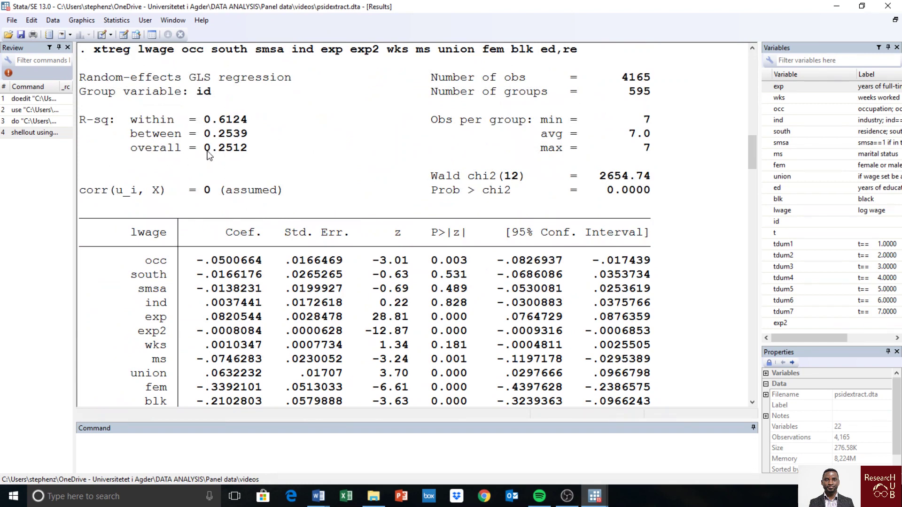
drag(207, 152, 249, 159)
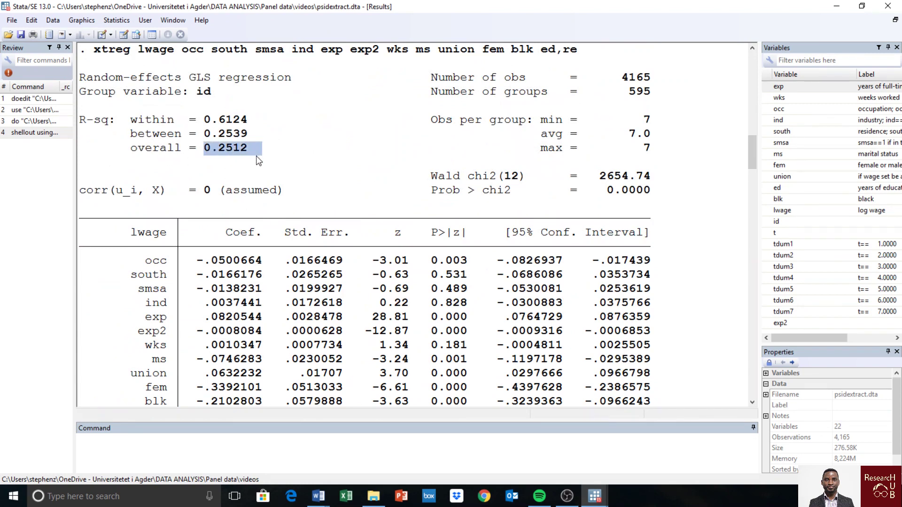
scroll(449, 301, down, 3)
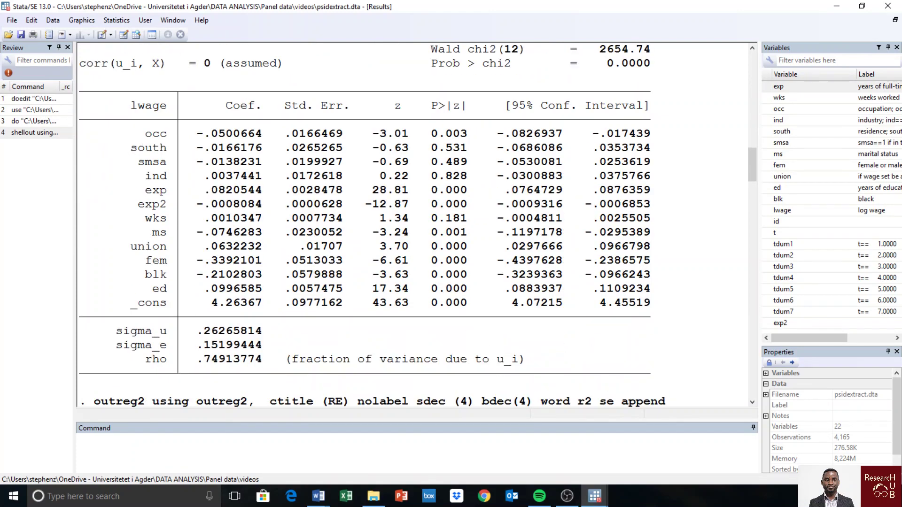
click(595, 496)
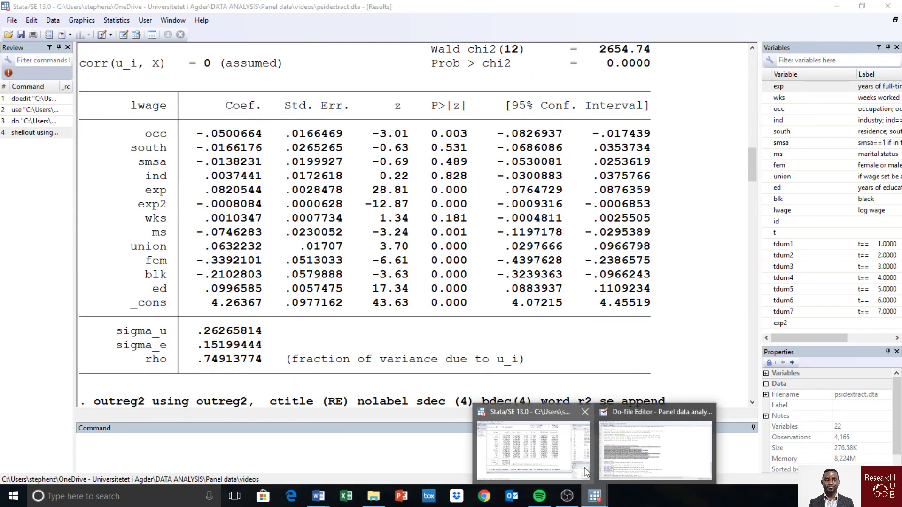
click(396, 366)
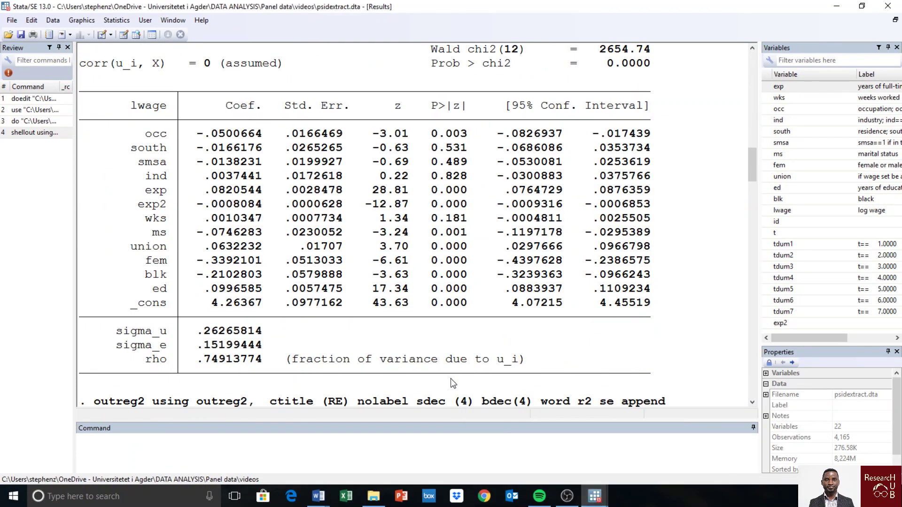
scroll(451, 382, down, 7)
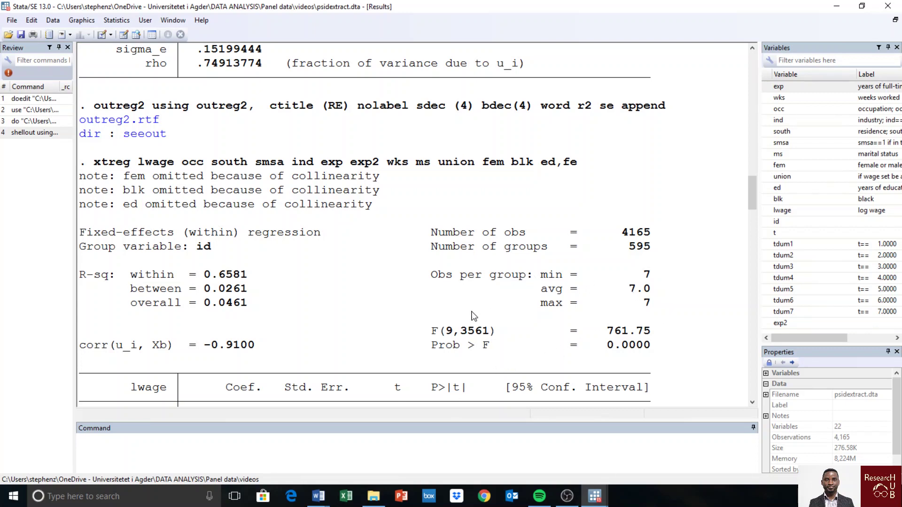
scroll(548, 335, down, 15)
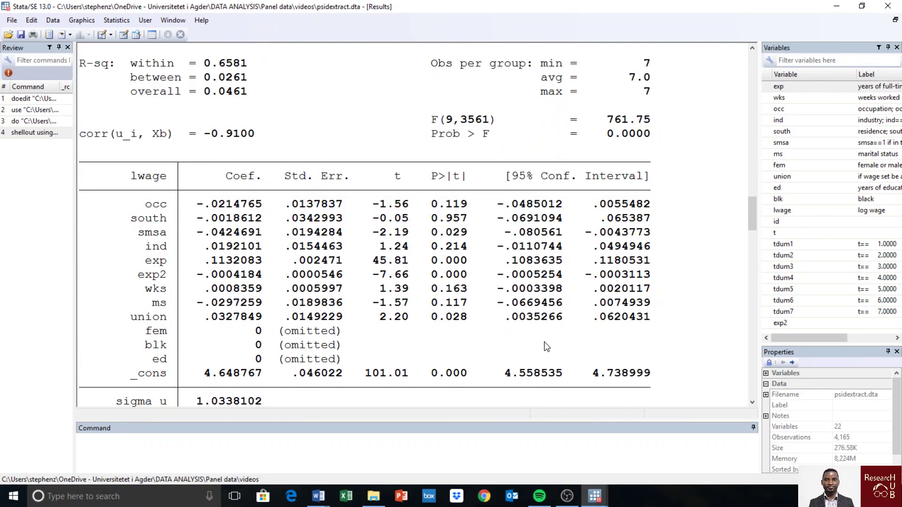
scroll(544, 359, down, 10)
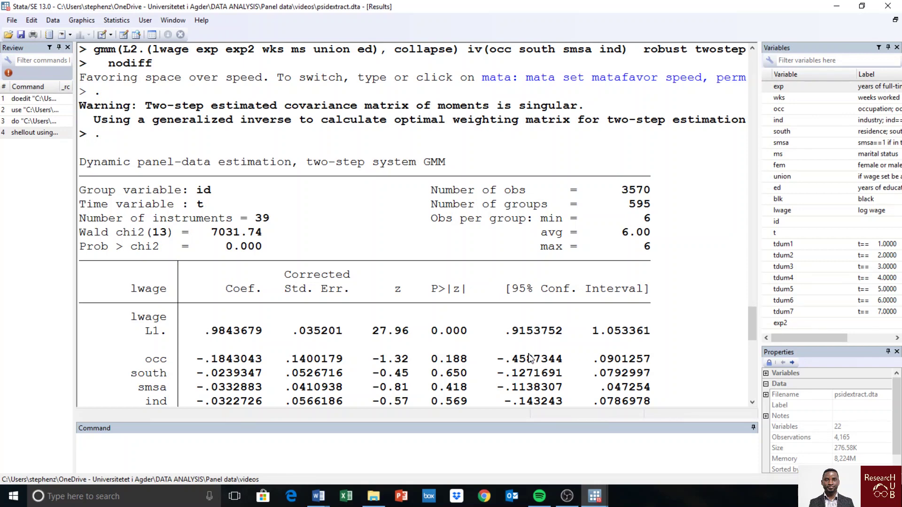
scroll(476, 366, down, 7)
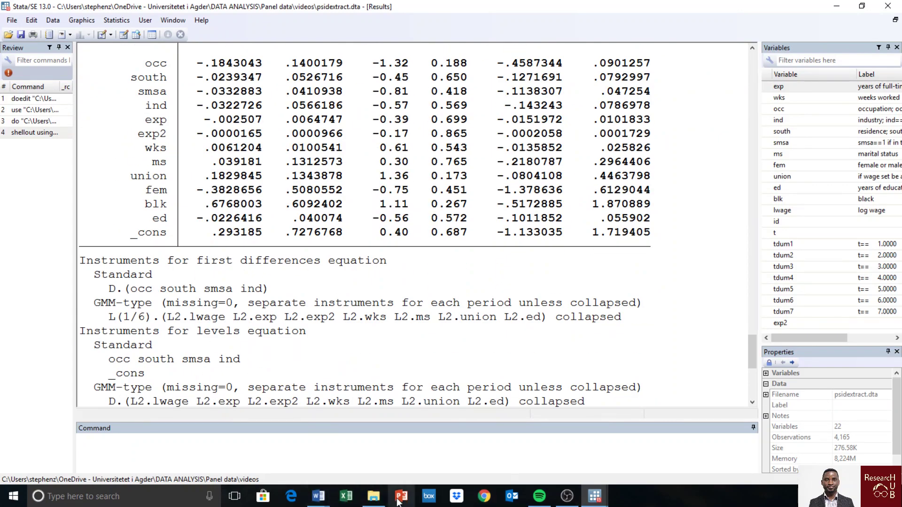
mouse_move(321, 499)
click(229, 451)
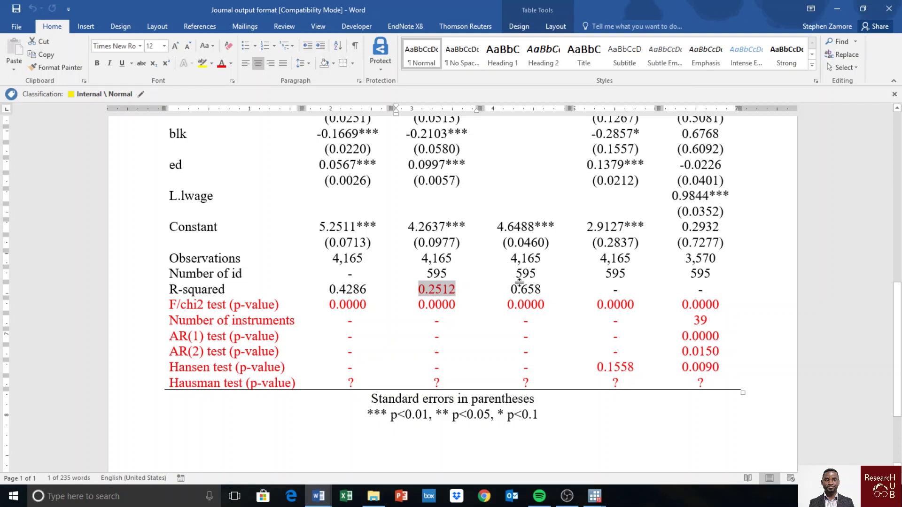
drag(465, 289, 414, 295)
click(439, 352)
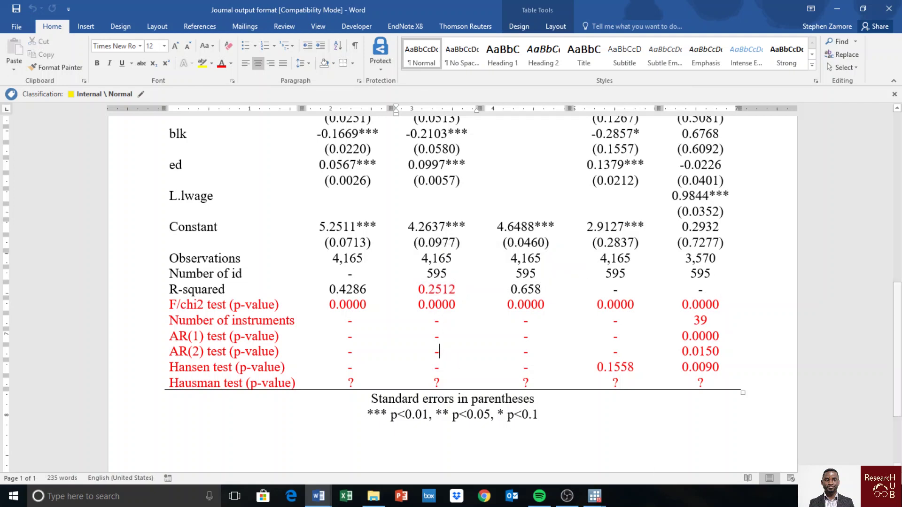